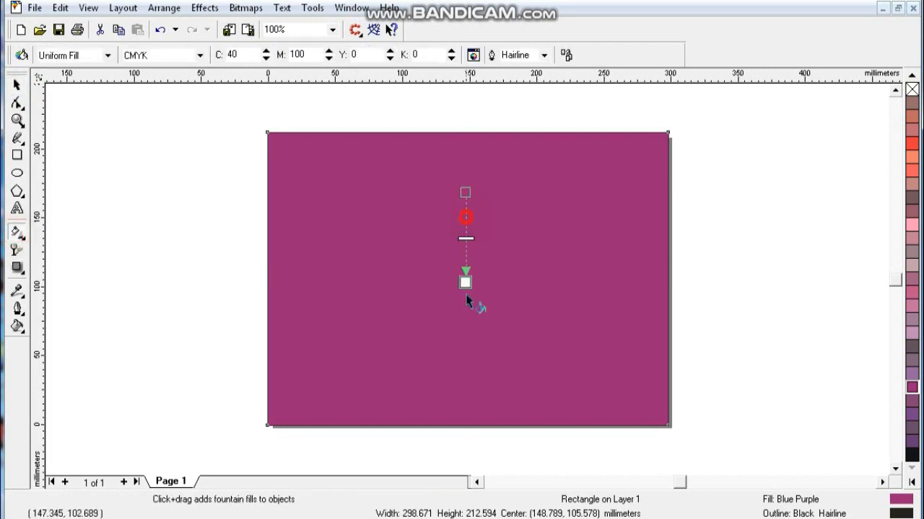
- Give the page rectangle a radial fountain fill fading from a pink centre to blue-purple edges
click(911, 482)
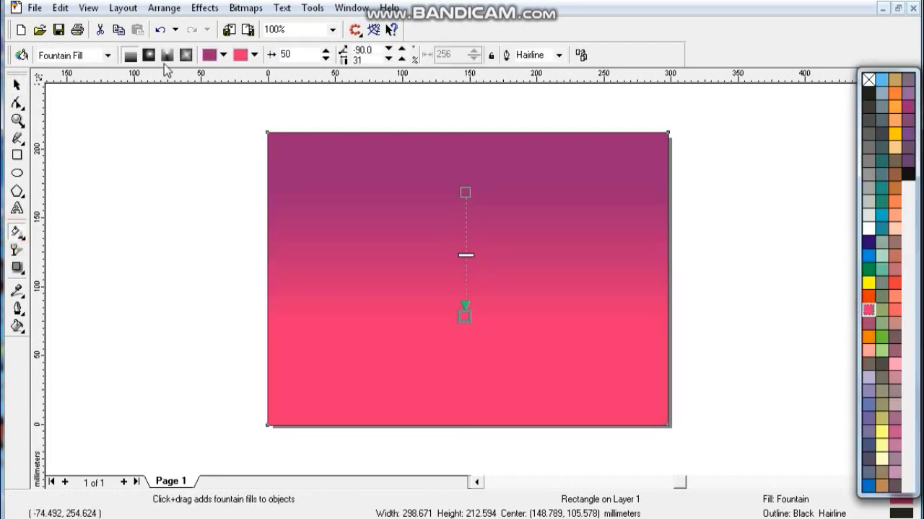
click(151, 55)
drag(470, 372, 471, 381)
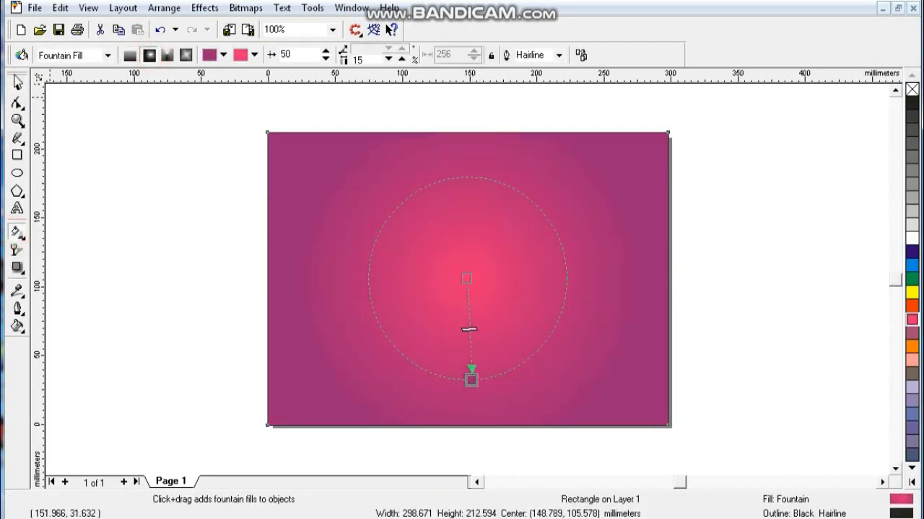
click(17, 85)
- Duplicate the background rectangle in place and set the copy's uniform fill to C:73 M:98 Y:39 K:7
click(727, 210)
click(615, 190)
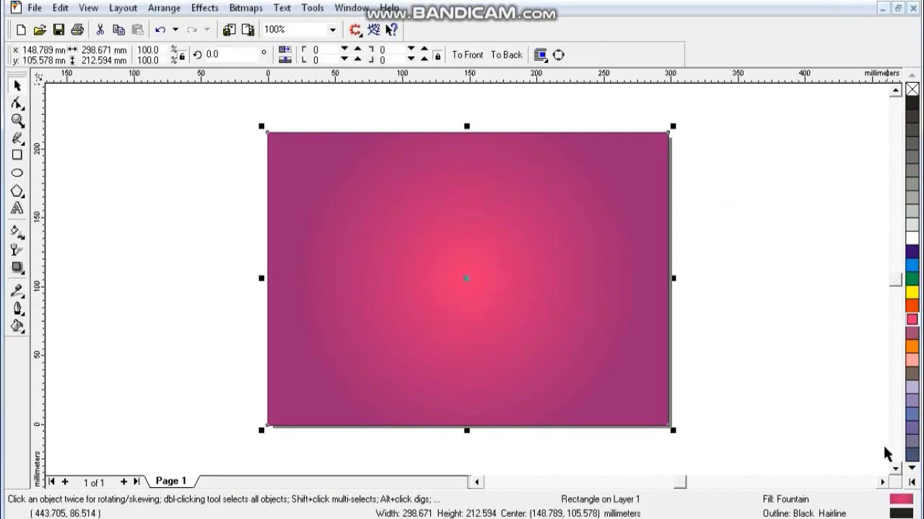
click(911, 483)
click(905, 106)
click(17, 326)
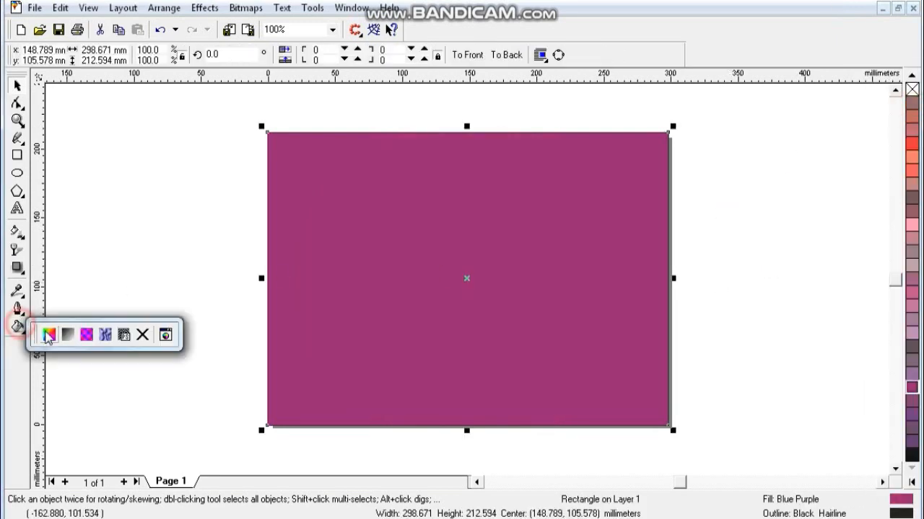
click(47, 335)
click(454, 317)
click(484, 401)
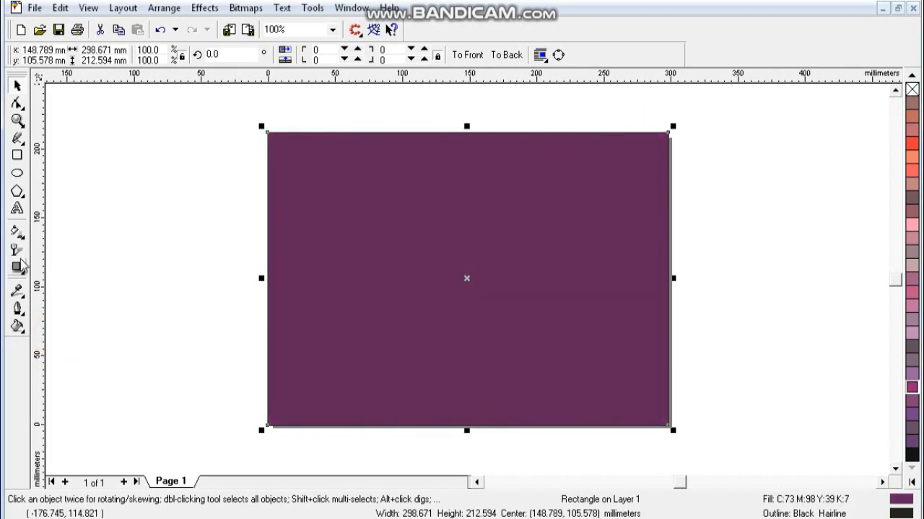
- Apply a radial fountain transparency to the dark purple copy so the pink glow shows through at the centre
click(17, 250)
drag(450, 257, 531, 379)
click(148, 55)
click(17, 86)
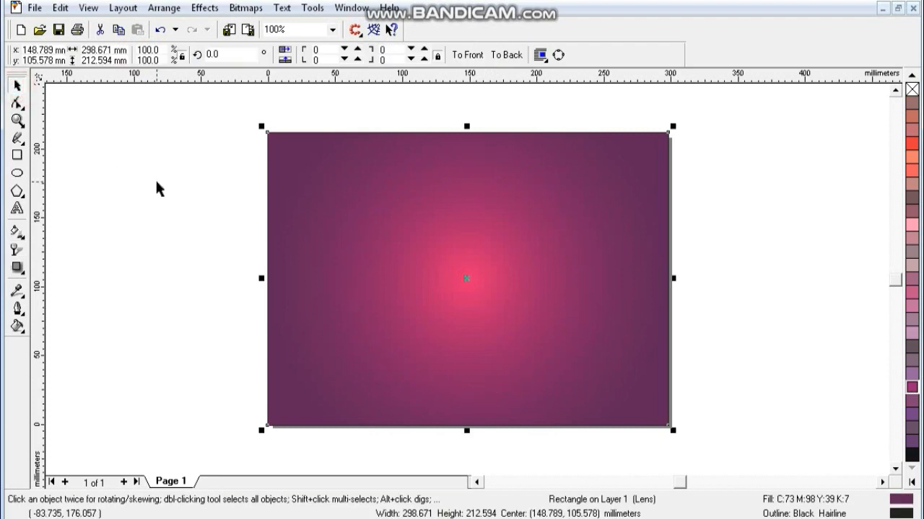
- Fill another background copy with 100C100M100Y100K and widen its radial transparency out to the page's lower edge
click(911, 455)
click(17, 249)
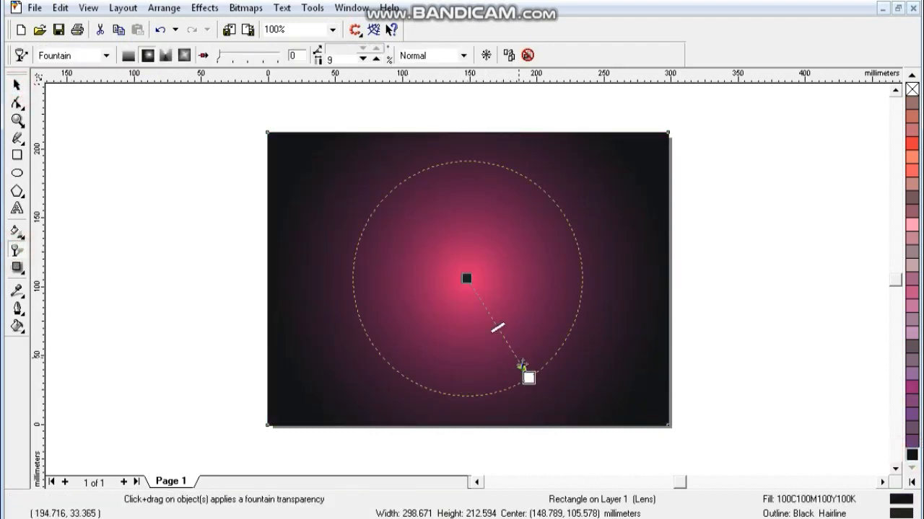
drag(528, 378, 578, 424)
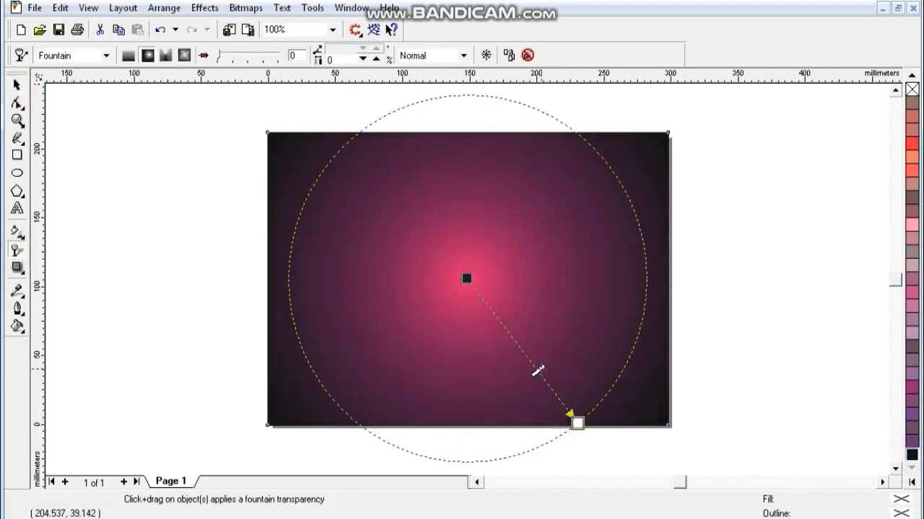
click(16, 85)
- Draw a horizontal rectangle about 130 by 51 mm near the centre of the page
drag(186, 120, 680, 443)
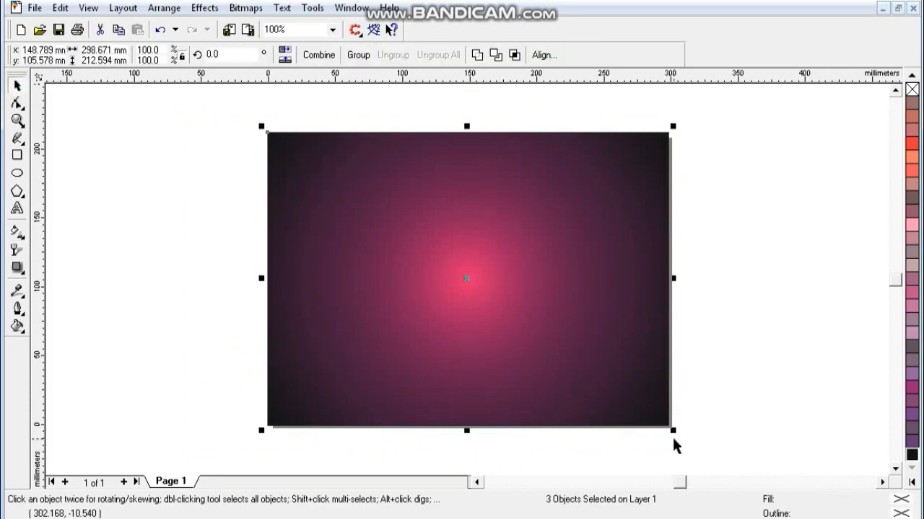
key(shift+F2)
click(811, 165)
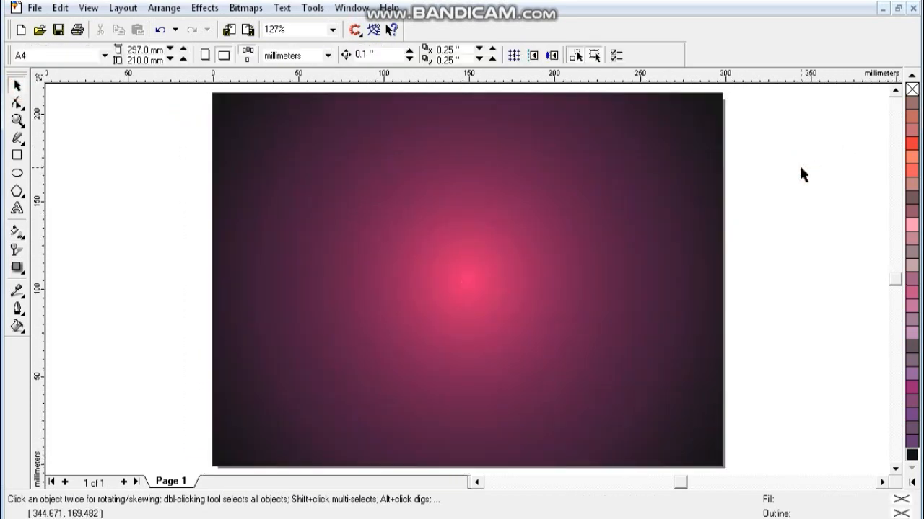
click(18, 158)
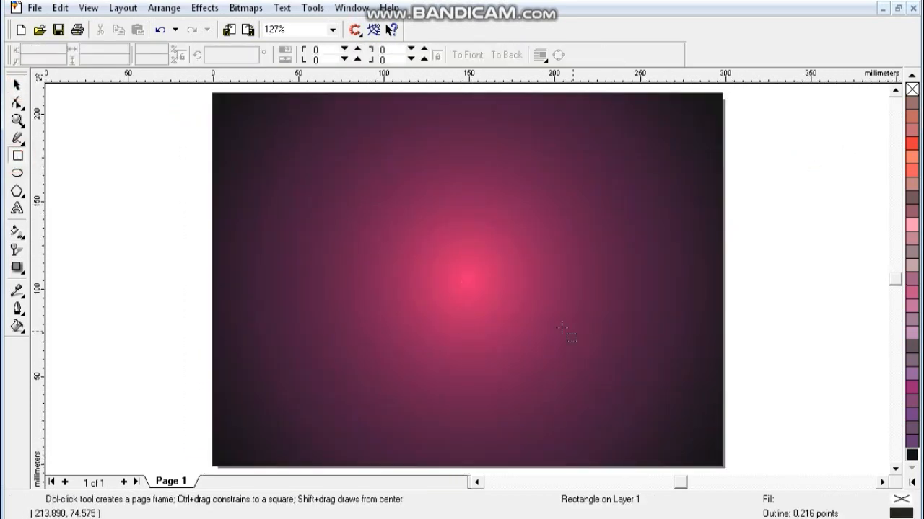
drag(363, 249, 583, 338)
key(space)
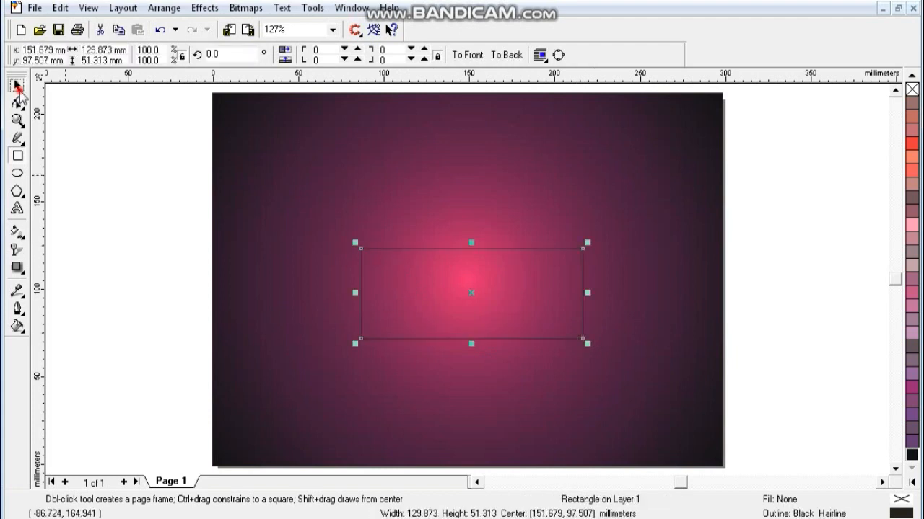
- Fill the central rectangle with a linear fountain from pink above to blue purple below, and remove its outline
click(913, 388)
key(g)
drag(473, 331, 479, 354)
click(911, 482)
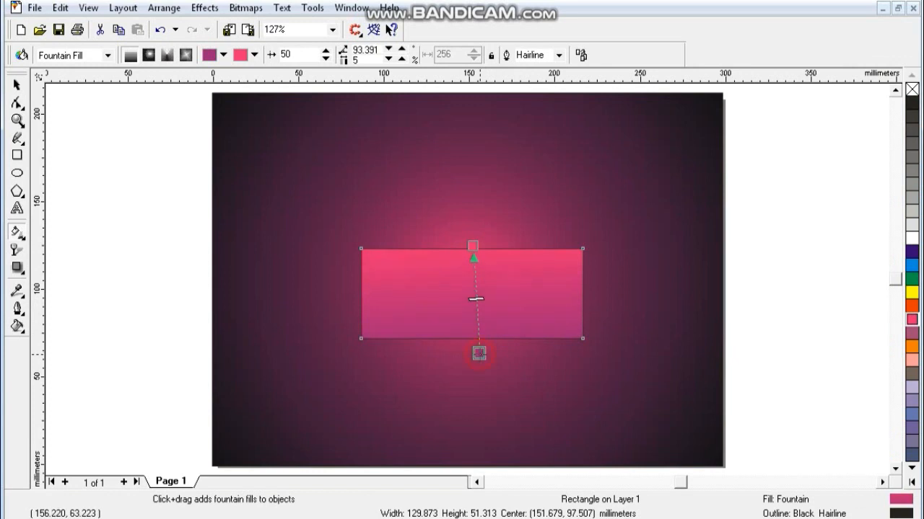
key(space)
right_click(911, 88)
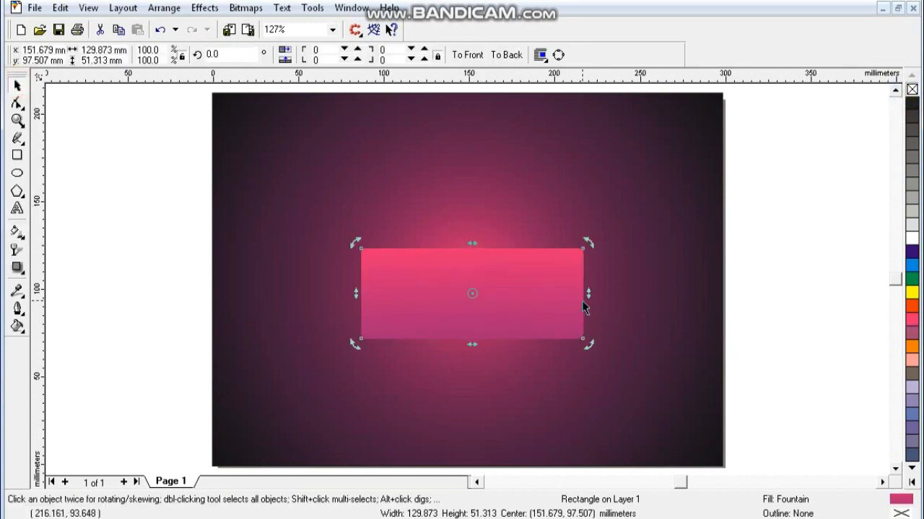
- Create a smaller copy of the central rectangle, about 92 by 26 mm, resting on its upper edge
drag(588, 343, 541, 324)
right_click(541, 324)
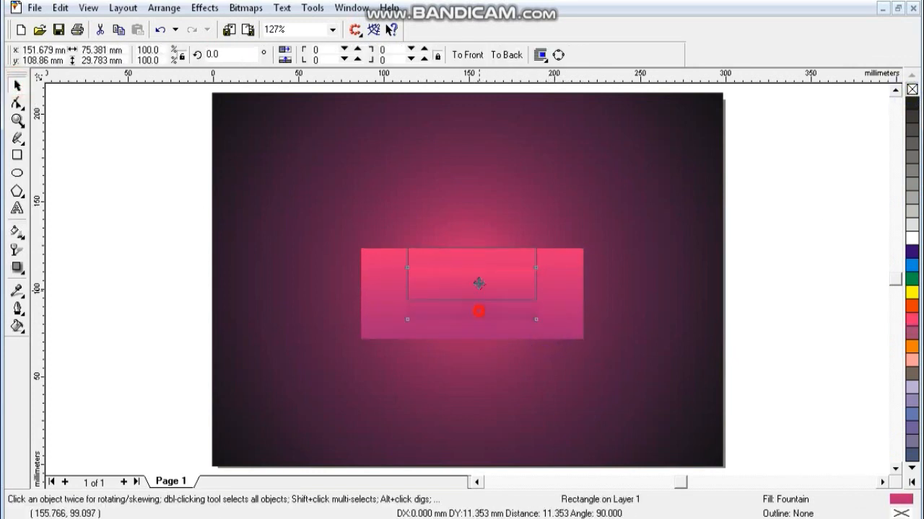
drag(478, 312, 472, 252)
drag(535, 234, 548, 234)
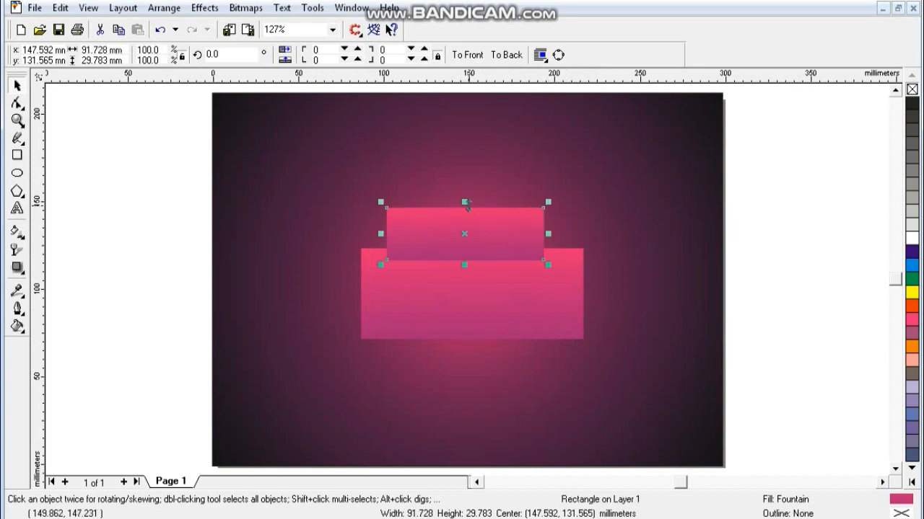
drag(468, 207, 468, 214)
drag(524, 258, 530, 248)
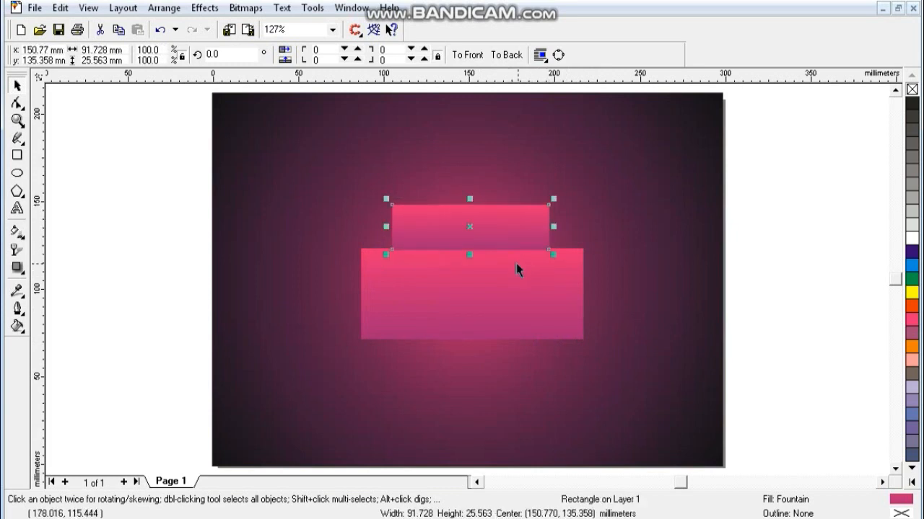
- Fill the upper rectangle yellow, reduce its height, and place a smaller copy below the pink rectangle's lower-left edge
click(912, 292)
drag(469, 198, 472, 208)
drag(513, 241, 492, 370)
drag(527, 377, 482, 367)
- Select the pink and both yellow rectangles and skew them vertically so their right side rises by about 6.5 degrees
shift+click(459, 312)
shift+click(462, 231)
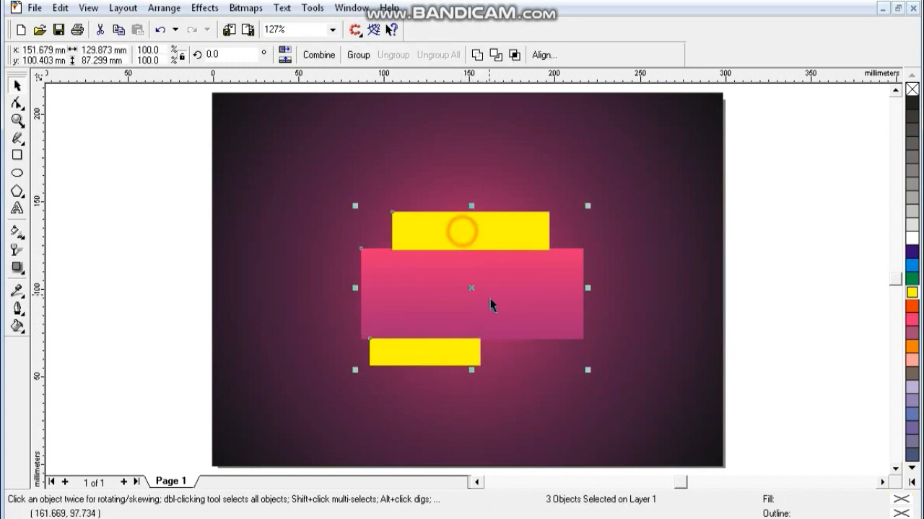
mouse_move(589, 292)
mouse_down()
mouse_move(587, 262)
mouse_move(594, 282)
mouse_up()
drag(594, 188, 590, 193)
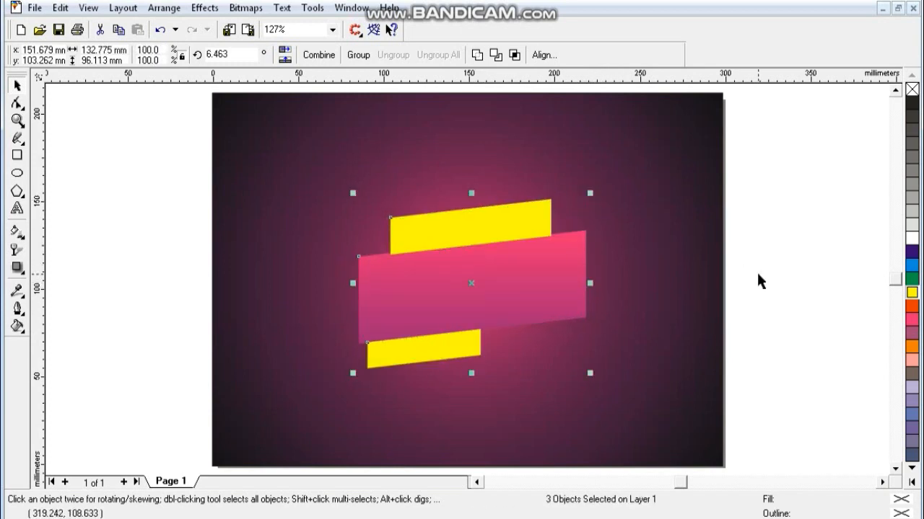
- Make a copy of the three banner shapes offset slightly down and left, and weld it into one black shape
drag(536, 278, 529, 287)
click(476, 55)
click(911, 103)
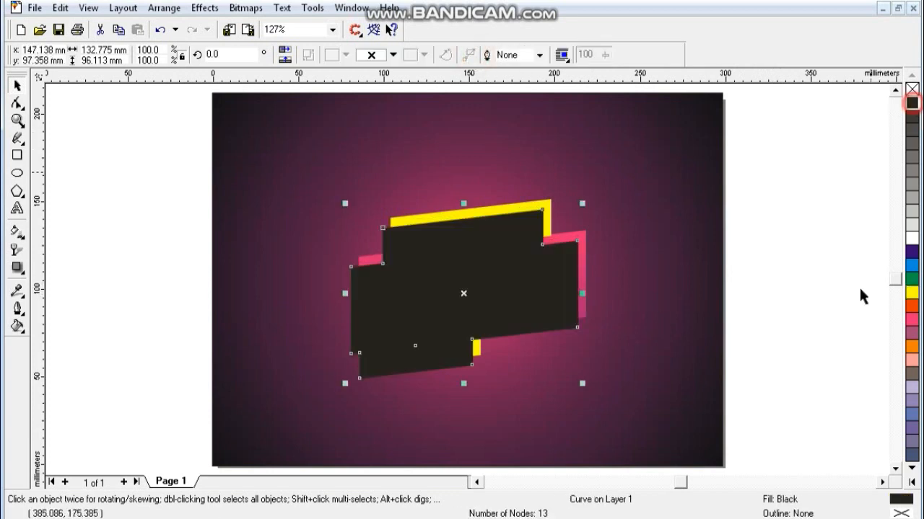
- Fill the welded shape with 100C100M100Y100K and move it behind the banner shapes as a shadow
click(911, 482)
click(907, 174)
key(ctrl+Page_Down)
key(ctrl+Page_Down)
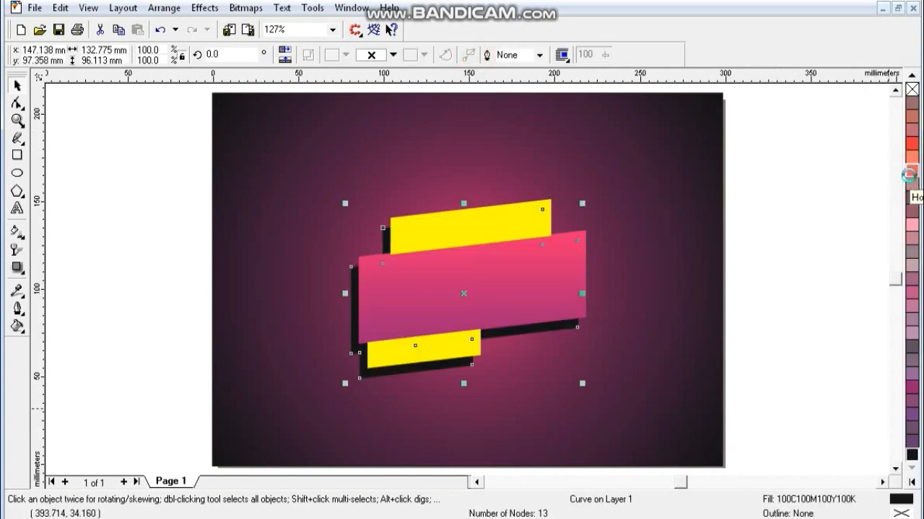
- Apply a diagonal linear fountain transparency to the banner shadow, stretching it well beyond the page's lower-left area
click(16, 250)
drag(332, 380, 402, 275)
drag(325, 374, 303, 356)
drag(402, 274, 536, 210)
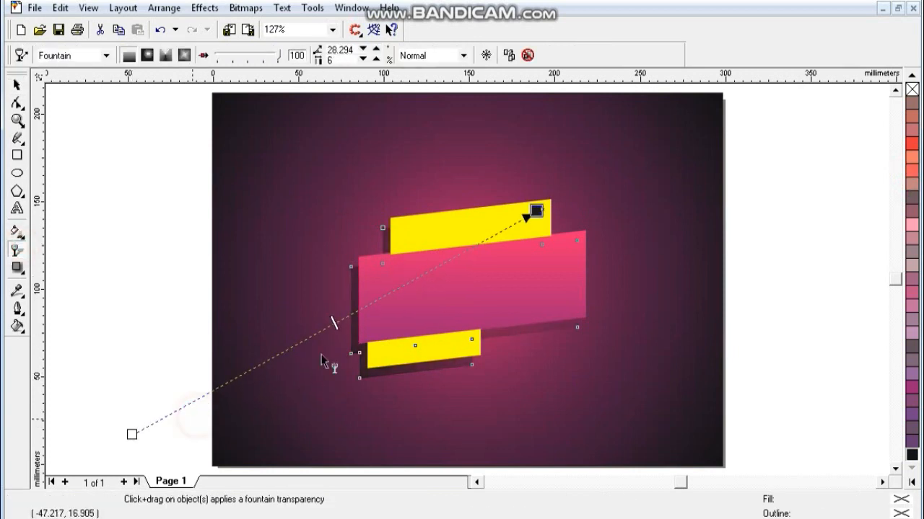
drag(133, 435, 72, 440)
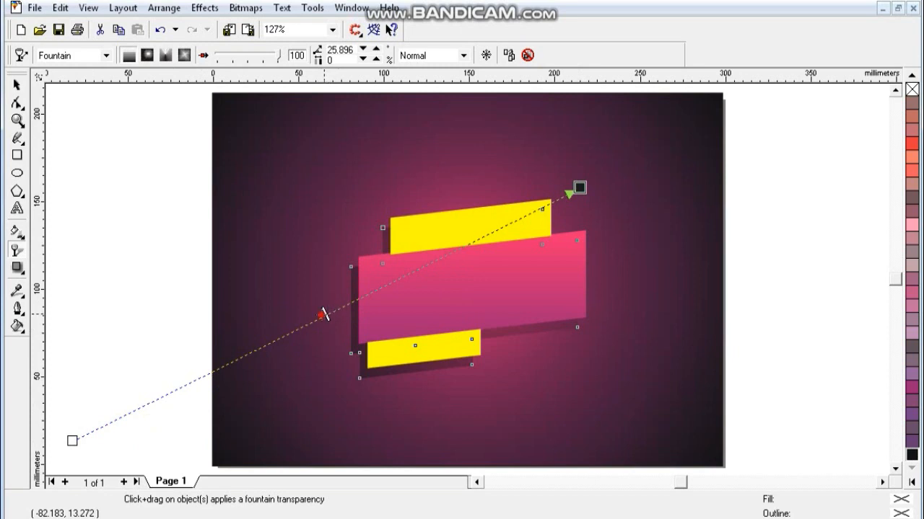
key(space)
click(646, 175)
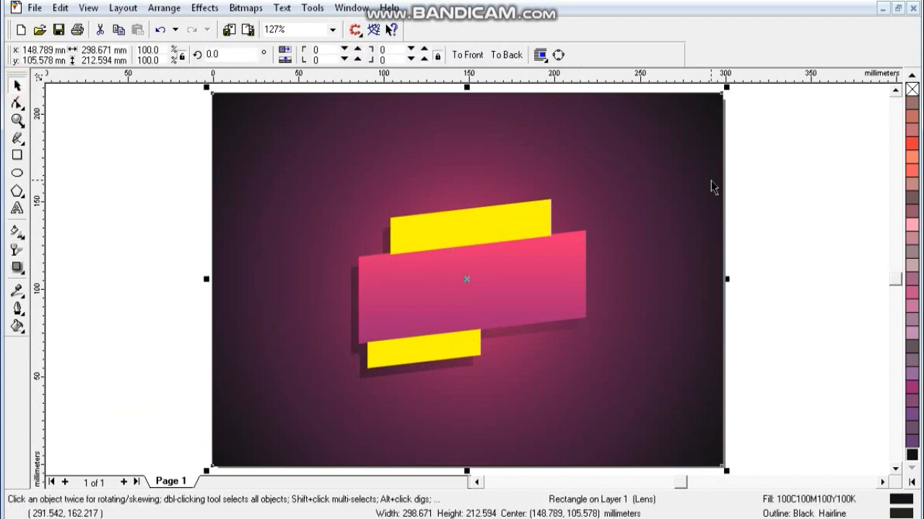
click(797, 225)
- Draw a small closed triangle to the upper left of the banner, pointing toward it
click(17, 120)
drag(644, 408, 644, 408)
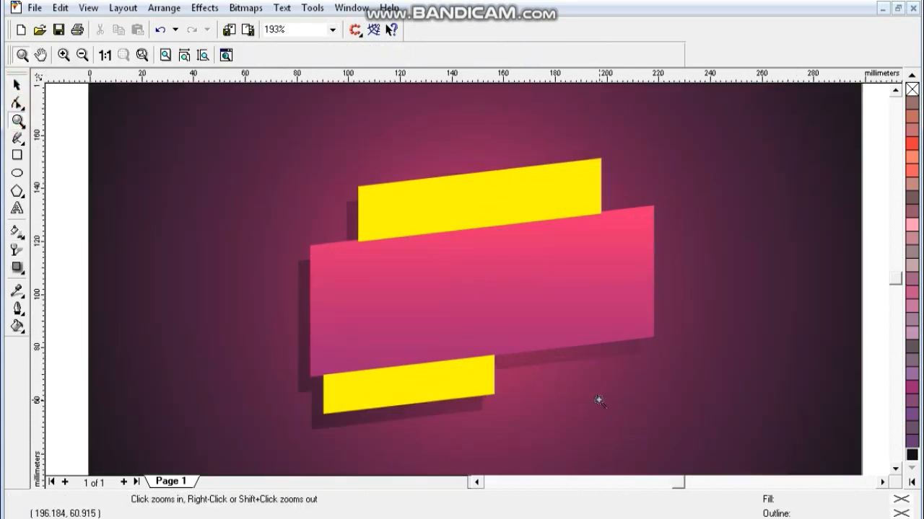
click(17, 139)
click(232, 131)
double_click(270, 169)
double_click(211, 155)
click(233, 130)
click(19, 85)
- Fill the triangle yellow and adjust its position and angle beside the banner
click(911, 482)
click(871, 285)
drag(233, 132, 218, 154)
right_click(263, 145)
drag(275, 122, 261, 146)
- Place a smaller copy of the triangle below the first and copy the pink banner's fill onto it
drag(230, 162, 243, 276)
click(219, 231)
key(ctrl+shift+a)
click(453, 283)
click(428, 282)
key(Escape)
- Add a third triangle below the pink one, adjust the spacing, and copy the yellow banner's fill onto it
right_click(220, 271)
click(221, 271)
key(Escape)
drag(220, 271, 230, 316)
drag(227, 218, 226, 253)
click(247, 159)
click(228, 317)
key(ctrl+shift+a)
click(453, 283)
click(449, 193)
- Add a small pink triangle copy below the third triangle, angled toward the banner
right_click(235, 384)
click(235, 384)
drag(225, 251, 249, 361)
key(Escape)
drag(233, 376, 245, 366)
key(Escape)
- Add a yellow triangle copy at the lower end of the column, rotated to point up toward the banner
right_click(255, 414)
drag(225, 323, 281, 416)
click(255, 414)
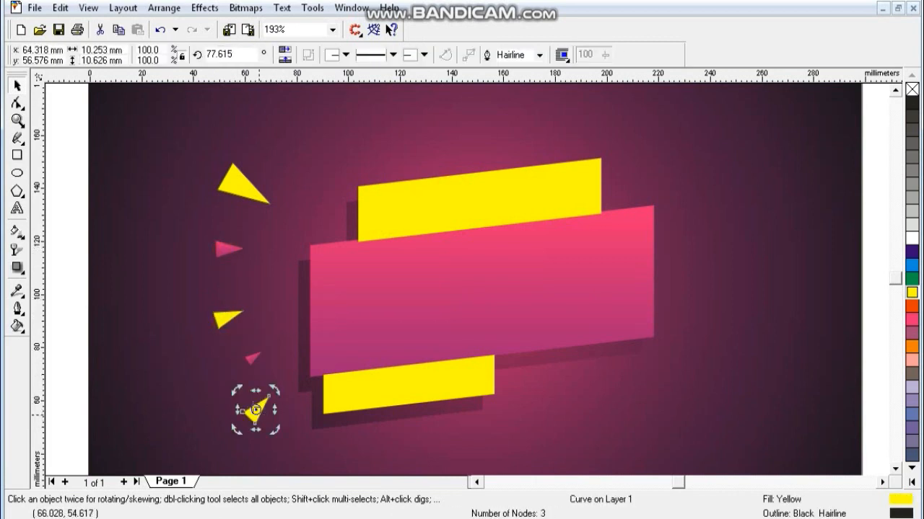
click(306, 366)
key(Escape)
- Select the five triangles left of the banner and group them
key(shift+F4)
drag(150, 158, 350, 416)
key(ctrl+g)
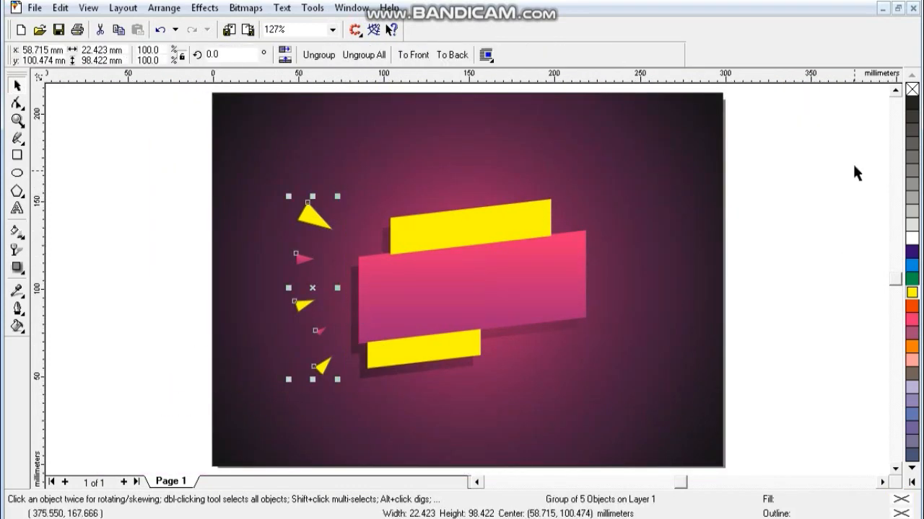
- Create a copy of the triangle group filled with 100C100M100Y100K, offset slightly down and left
key(shift+F2)
click(912, 482)
click(908, 176)
drag(476, 135, 463, 143)
- Apply a uniform transparency to the black triangle group and adjust its strength
click(16, 249)
click(89, 56)
click(90, 82)
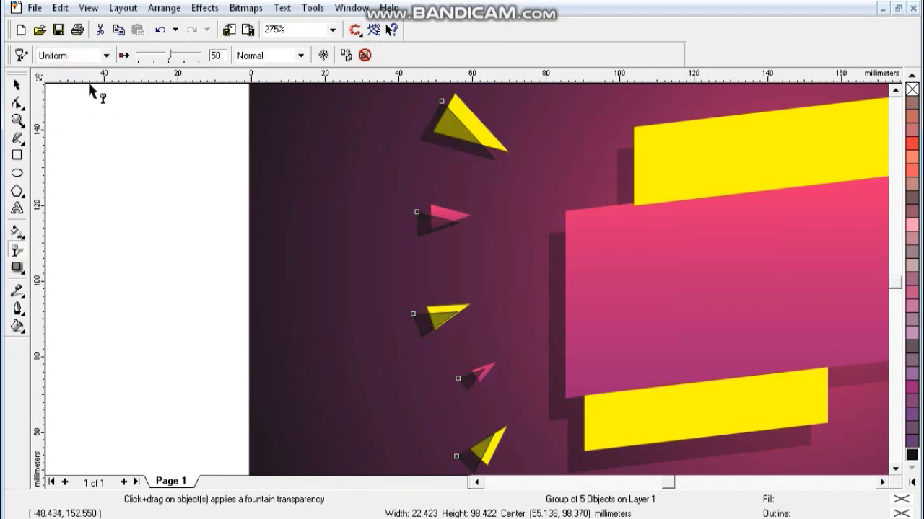
drag(185, 58, 181, 52)
click(16, 85)
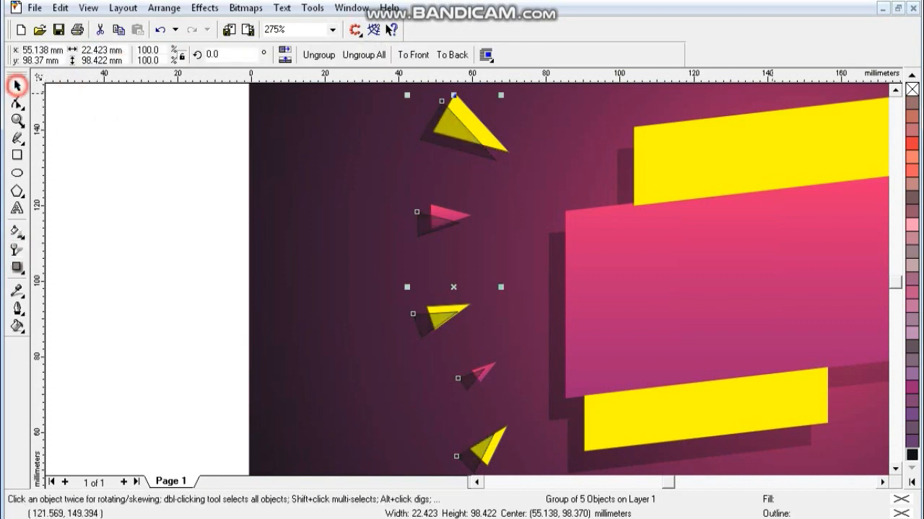
- Remove the outline from the triangle shadow group and enlarge it slightly behind the coloured triangles
right_click(912, 89)
key(F3)
drag(487, 382, 488, 385)
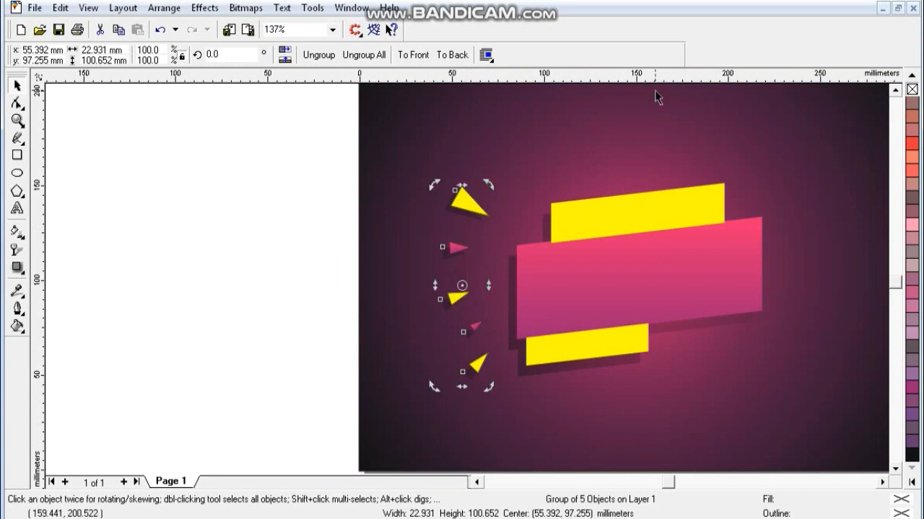
click(637, 87)
- Group the triangles with their shadows, then duplicate the group and mirror the copy horizontally
key(shift+F2)
drag(114, 156, 392, 446)
key(ctrl+g)
key(plus)
click(287, 51)
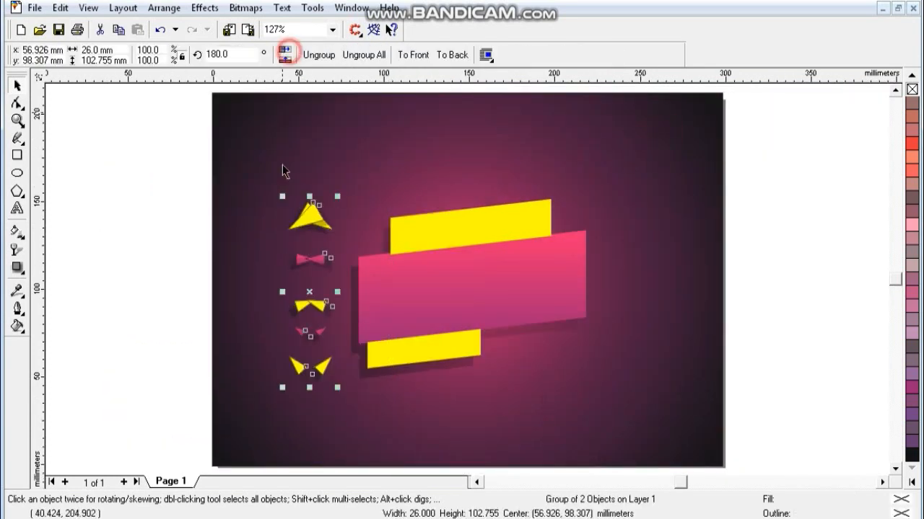
- Place the mirrored triangles at the banner's right side, tilted to face it, and scale the banner down slightly
click(643, 305)
drag(311, 292, 645, 268)
drag(772, 113, 292, 394)
drag(658, 153, 649, 160)
- Change the banner shadow's transparency to Uniform with a value of 80
click(544, 328)
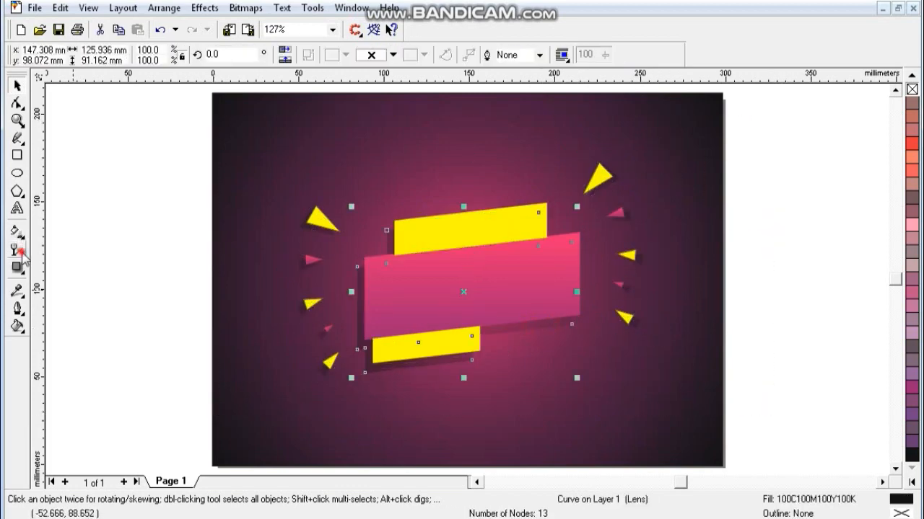
click(17, 249)
click(67, 56)
click(54, 80)
click(192, 56)
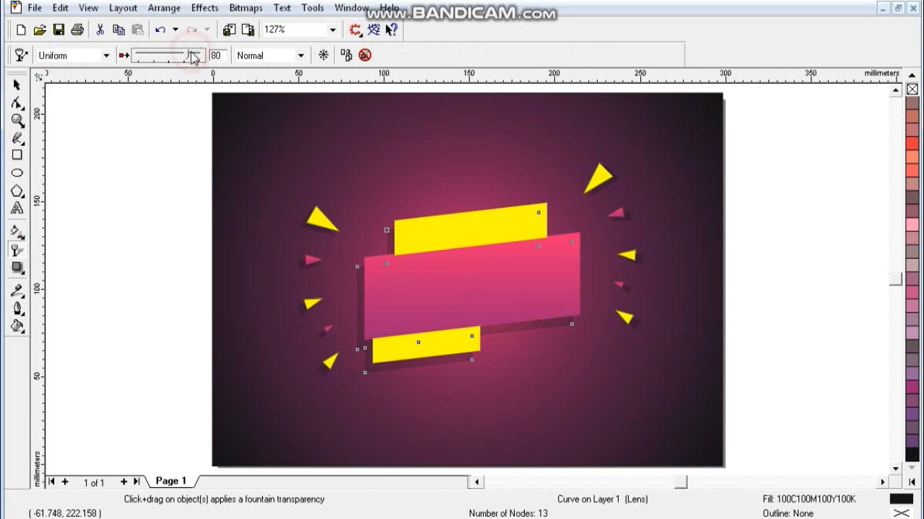
click(16, 85)
click(65, 142)
click(678, 192)
click(799, 188)
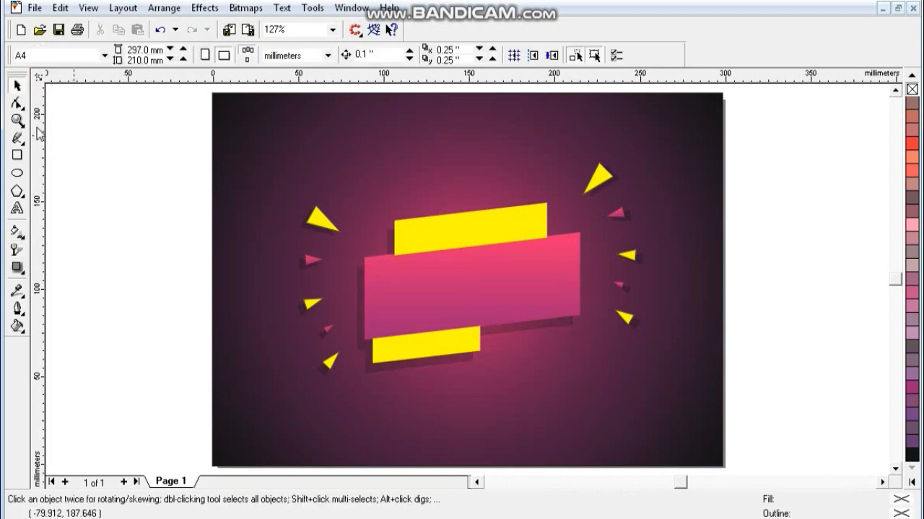
click(17, 121)
drag(511, 314, 701, 440)
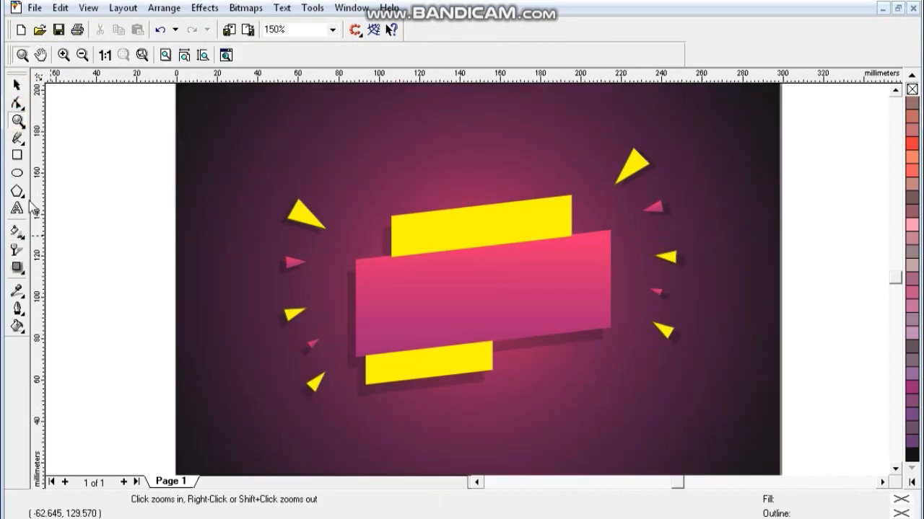
- Add the artistic text SPECIAL beside the banner and set its font to Zurich BdXCn BT
click(17, 208)
click(217, 170)
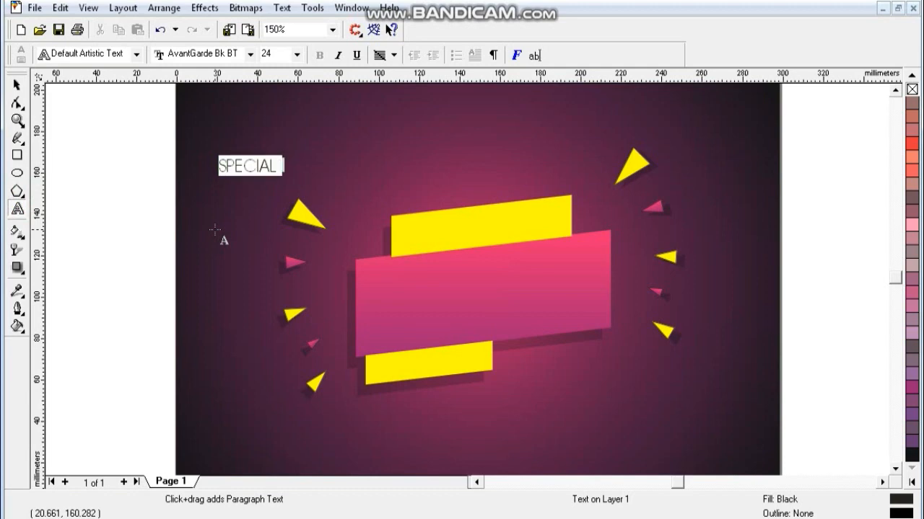
click(17, 85)
click(352, 55)
key(Up)
key(Up)
key(Up)
key(Up)
key(Up)
key(Up)
key(Up)
key(Up)
key(Up)
key(Up)
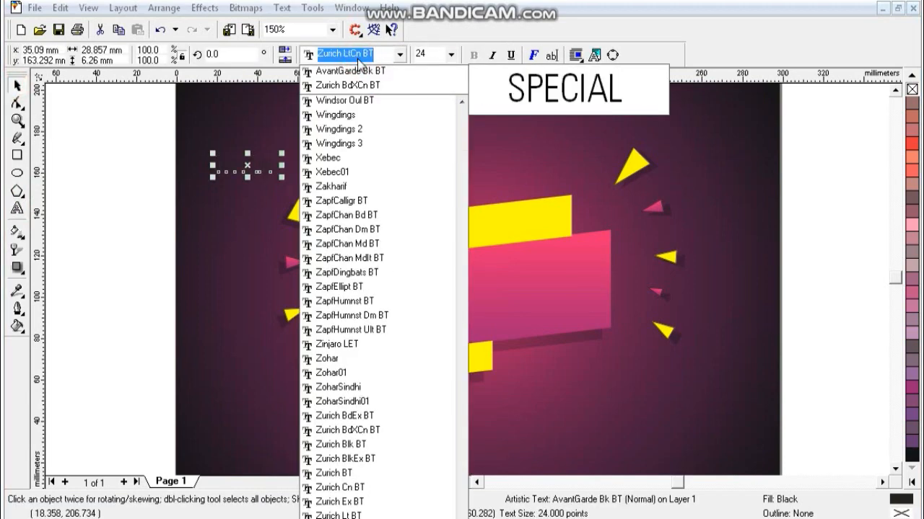
key(Up)
key(Return)
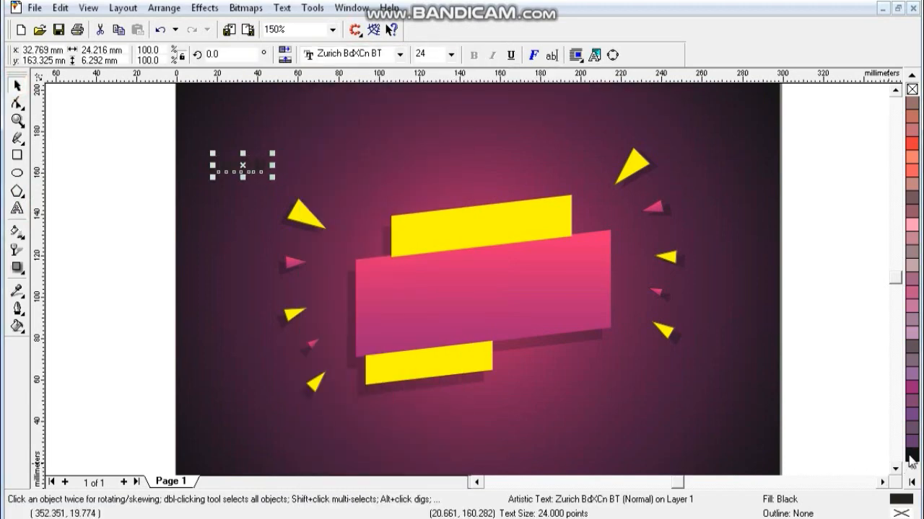
- Place SPECIAL on the upper yellow bar in Zurich Blk BT, then enlarge and slant it to fit the bar
drag(243, 165, 507, 248)
click(352, 55)
key(Down)
key(Return)
drag(556, 231, 556, 220)
click(463, 226)
drag(420, 247, 402, 251)
click(545, 234)
drag(555, 229, 557, 227)
- Duplicate SPECIAL onto the pink banner, change the copy's text to SALE, and set its font to Zurich BdXCn BT
drag(506, 224, 486, 286)
right_click(486, 285)
click(18, 209)
text(SALE)
click(17, 85)
click(370, 52)
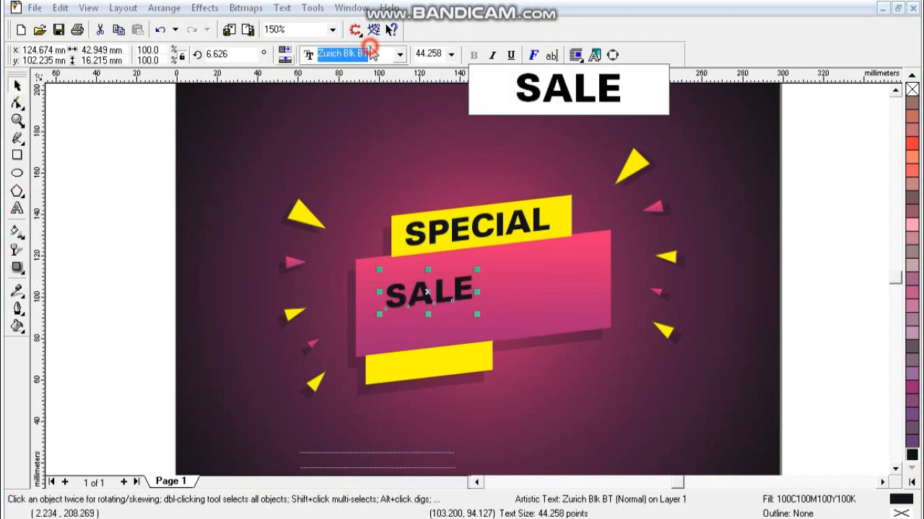
scroll(371, 51, down, 8)
scroll(370, 48, up, 6)
scroll(370, 48, up, 3)
key(Return)
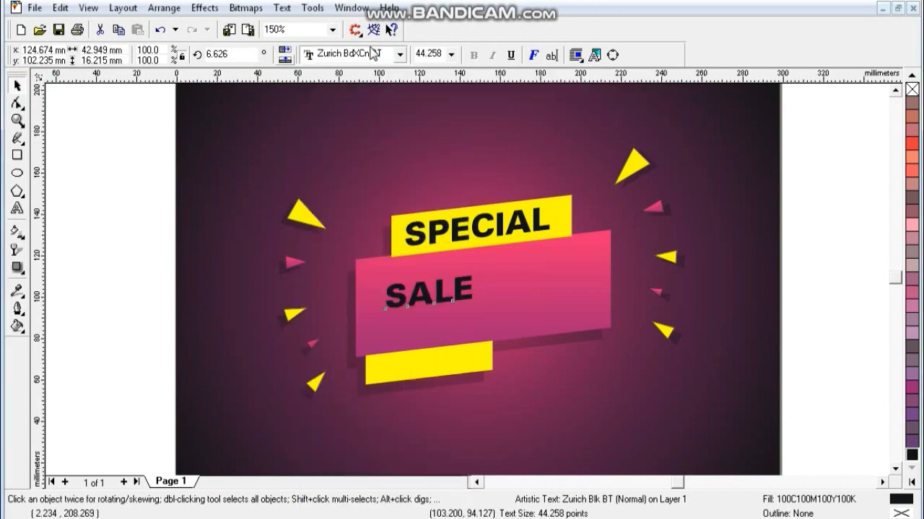
- Enlarge and slant SALE to fill the pink banner, and copy the lower bar's yellow fill onto it
drag(444, 317, 492, 347)
drag(495, 274, 540, 245)
drag(540, 294, 566, 281)
click(544, 283)
drag(381, 293, 380, 297)
key(ctrl+shift+a)
key(Return)
click(454, 361)
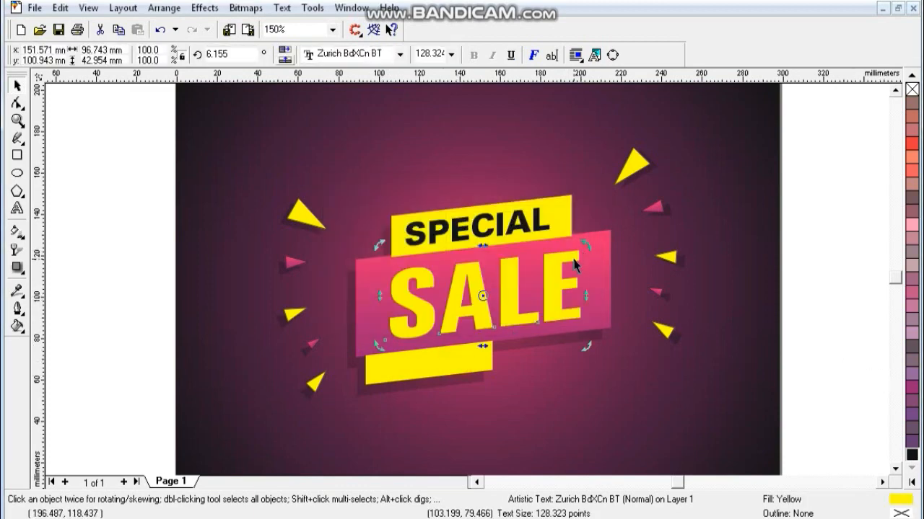
- Make a slightly offset black copy of SALE with Uniform transparency and place it behind the yellow letters as a shadow
drag(481, 249, 469, 254)
click(912, 455)
click(16, 249)
click(72, 55)
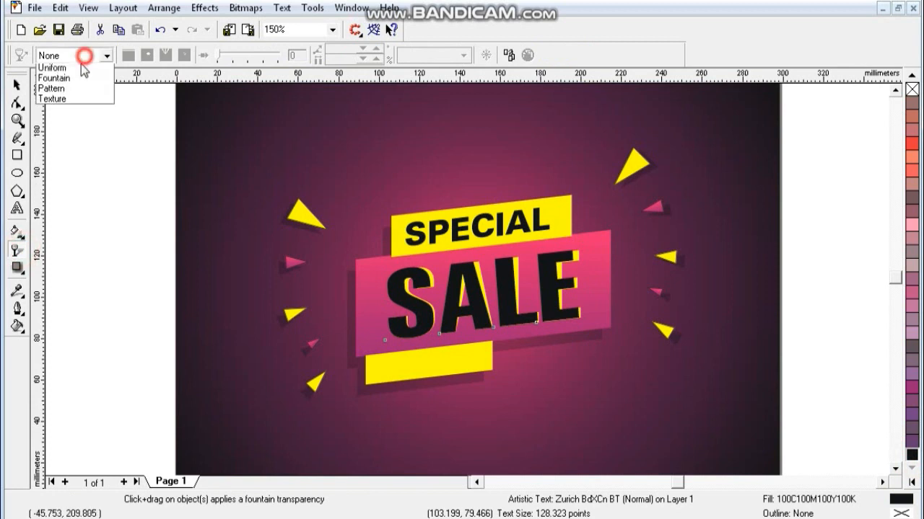
click(43, 67)
click(14, 89)
key(ctrl+Page_Down)
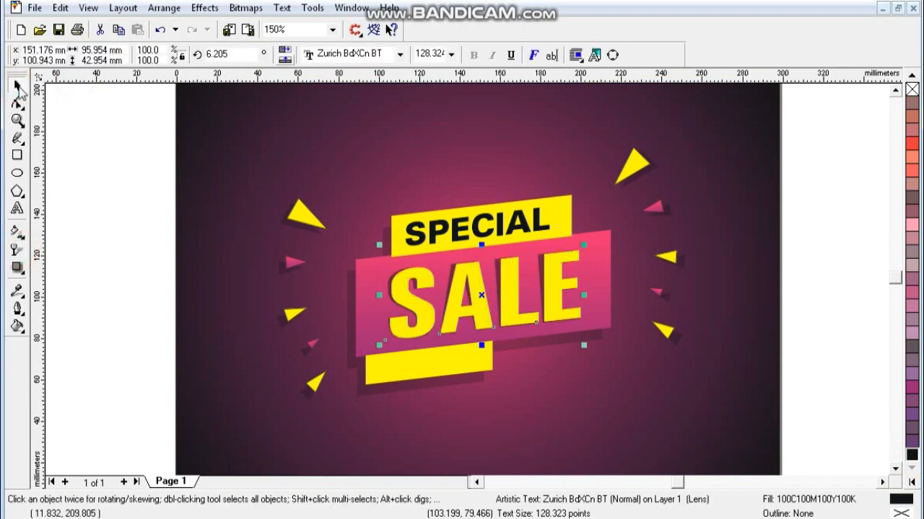
key(Escape)
- Duplicate SPECIAL onto the lower yellow bar, change its text to SHOP NOW, and resize it to fit the bar
drag(481, 233, 457, 365)
right_click(458, 365)
drag(531, 383, 470, 367)
drag(455, 351, 455, 365)
click(18, 210)
key(BackSpace)
key(BackSpace)
key(BackSpace)
key(BackSpace)
key(BackSpace)
key(BackSpace)
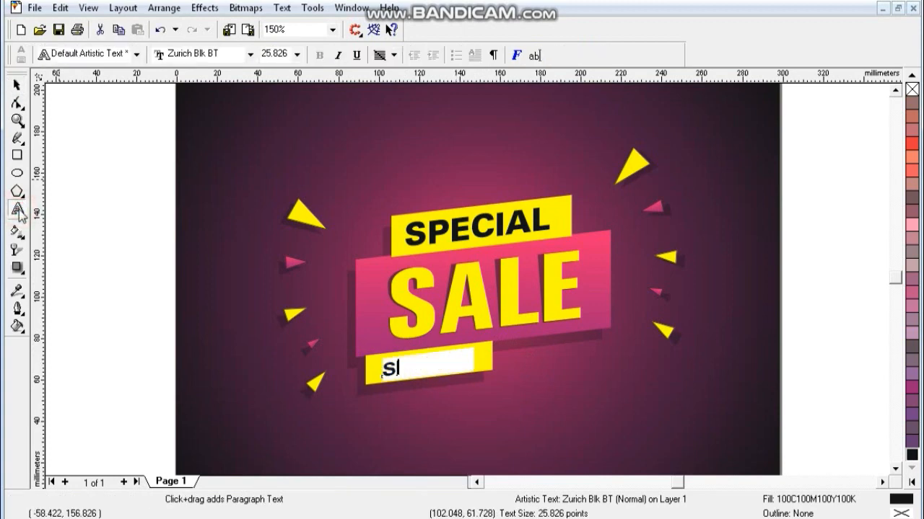
click(16, 80)
drag(491, 363, 485, 364)
drag(479, 360, 476, 360)
- Copy the pink banner's gradient fill onto the SPECIAL and SHOP NOW texts
shift+click(484, 236)
key(ctrl+shift+a)
click(505, 284)
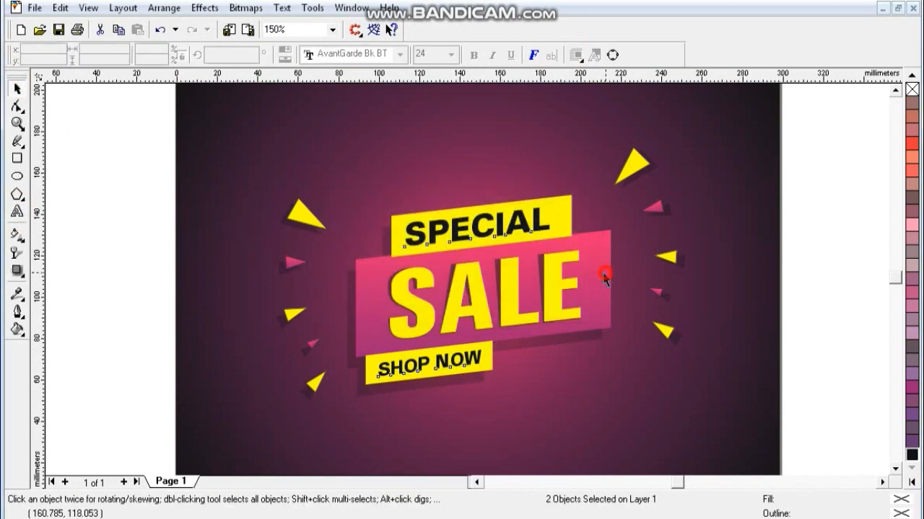
click(603, 270)
click(795, 314)
- Duplicate the complete sale design with its background and place the copy just left of the page
drag(789, 121, 416, 372)
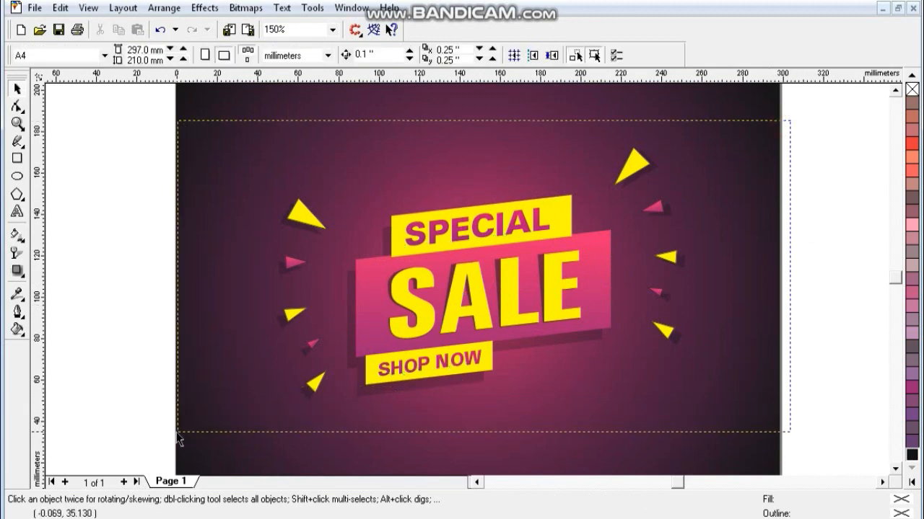
drag(177, 433, 176, 433)
click(673, 446)
key(F4)
click(789, 236)
drag(147, 127, 310, 144)
key(ctrl+g)
key(Escape)
key(F3)
drag(590, 243, 312, 234)
right_click(312, 234)
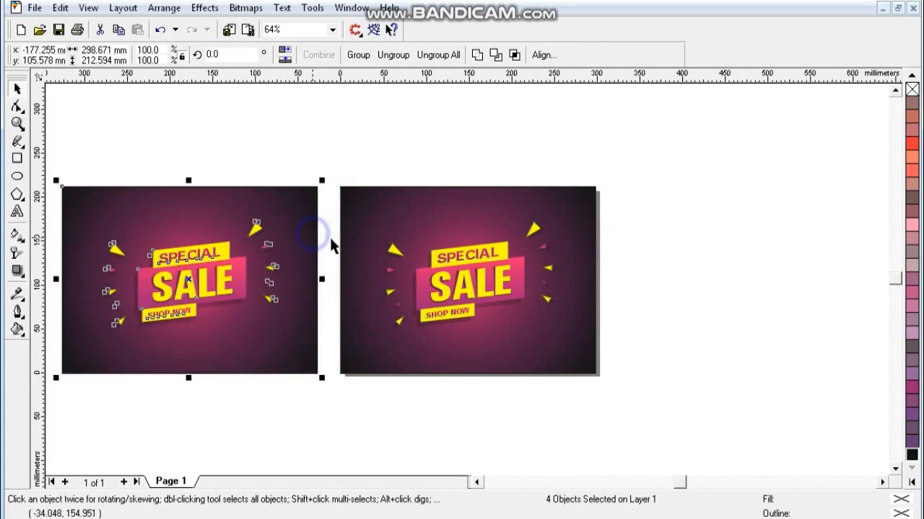
- Recolour the copy's background rectangles with dark blue and cyan to give it a blue radial glow
key(shift+F2)
key(F3)
key(Escape)
click(466, 199)
key(shift+Page_Down)
click(466, 199)
click(911, 468)
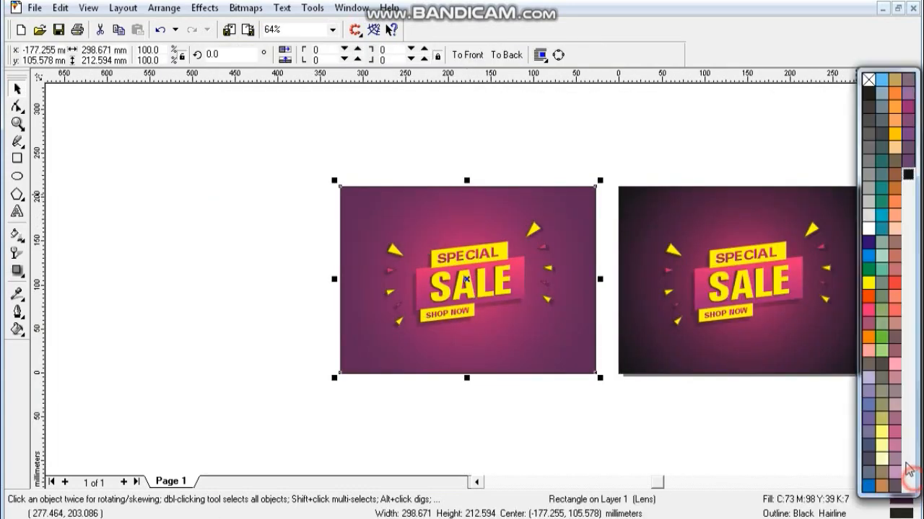
click(868, 243)
click(911, 264)
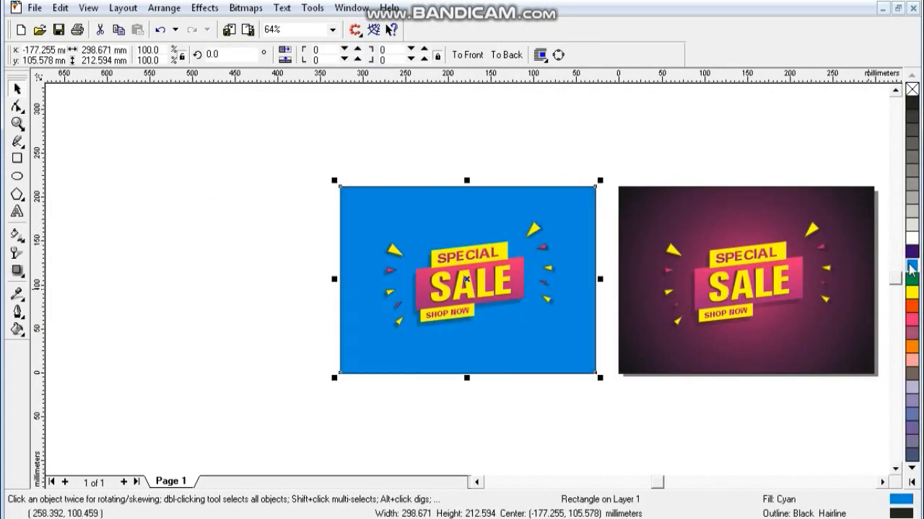
key(Escape)
scroll(526, 267, up, 2)
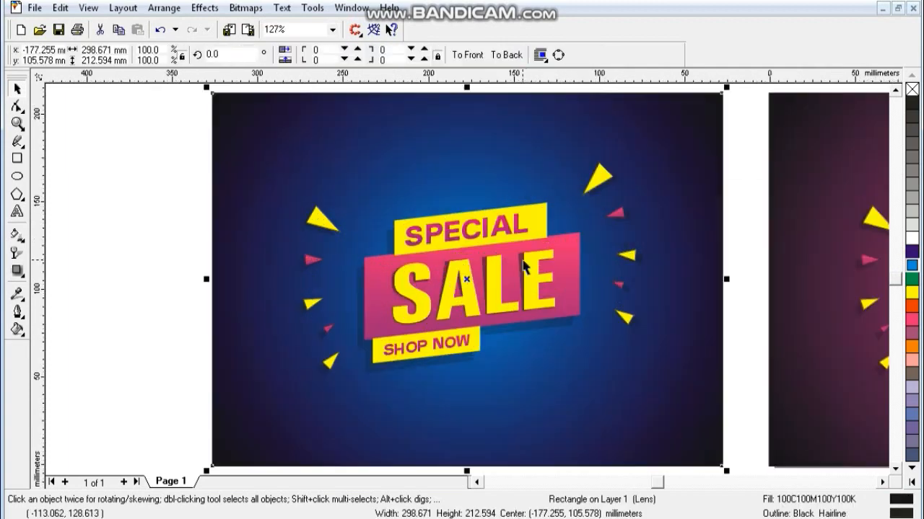
- Give the copy's main banner a vertical linear fountain fill from dark blue at the bottom to cyan at the top
click(567, 252)
click(318, 55)
click(573, 279)
key(g)
drag(512, 329, 469, 324)
drag(473, 241, 468, 212)
drag(469, 350, 470, 338)
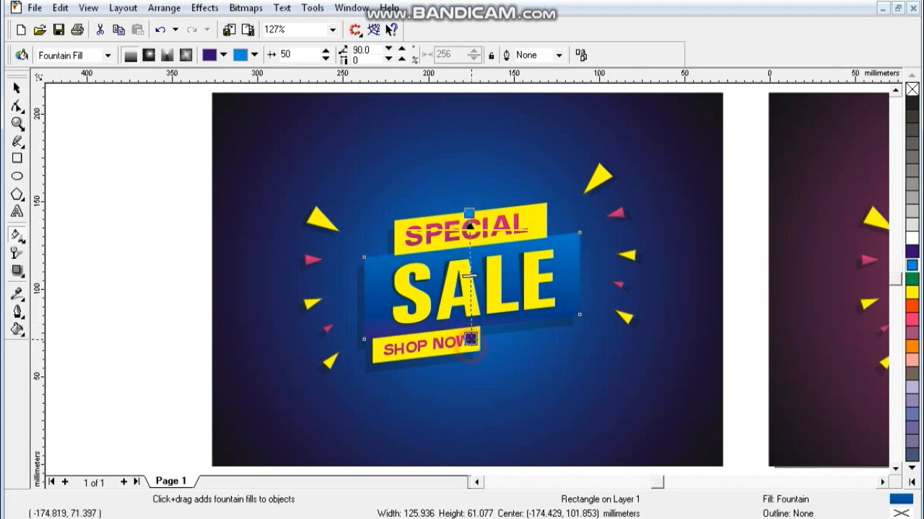
- Try a pale green fill on the two yellow bars of the blue version, and undo it
click(16, 88)
click(531, 215)
shift+click(477, 347)
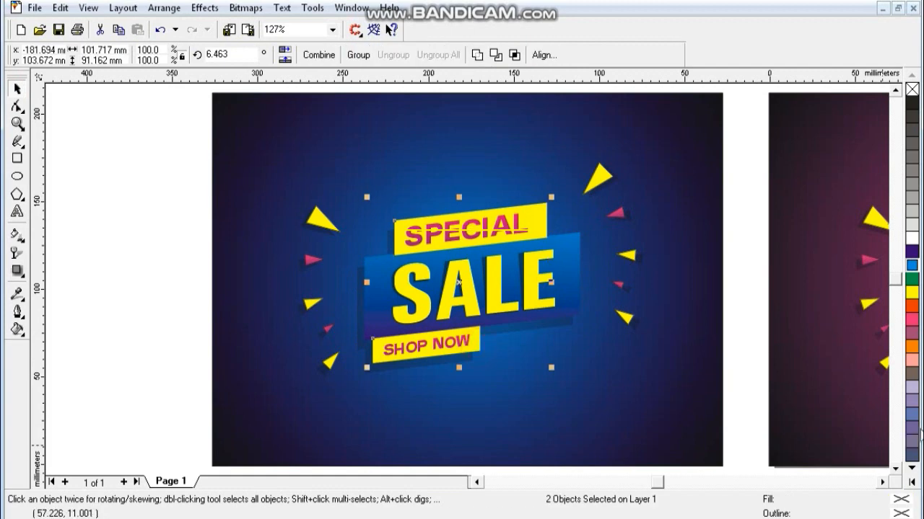
click(912, 483)
click(880, 258)
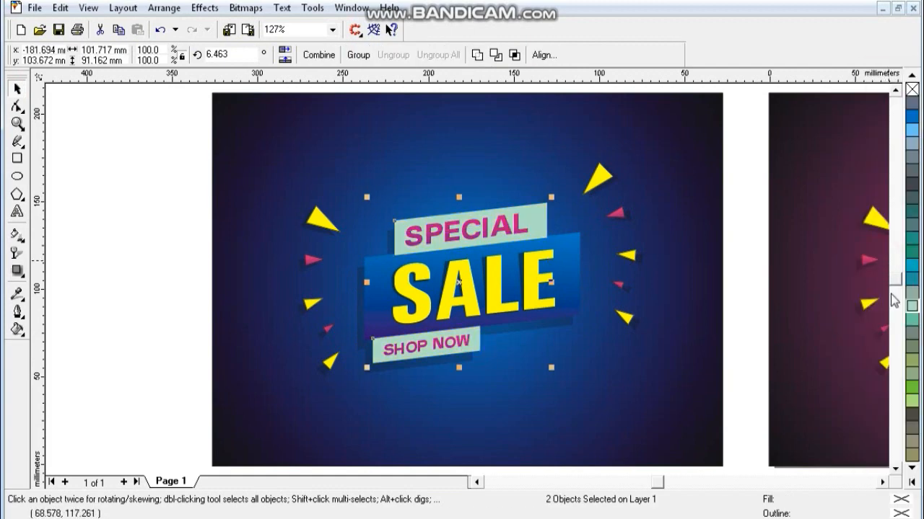
click(628, 256)
click(654, 400)
key(F3)
click(373, 379)
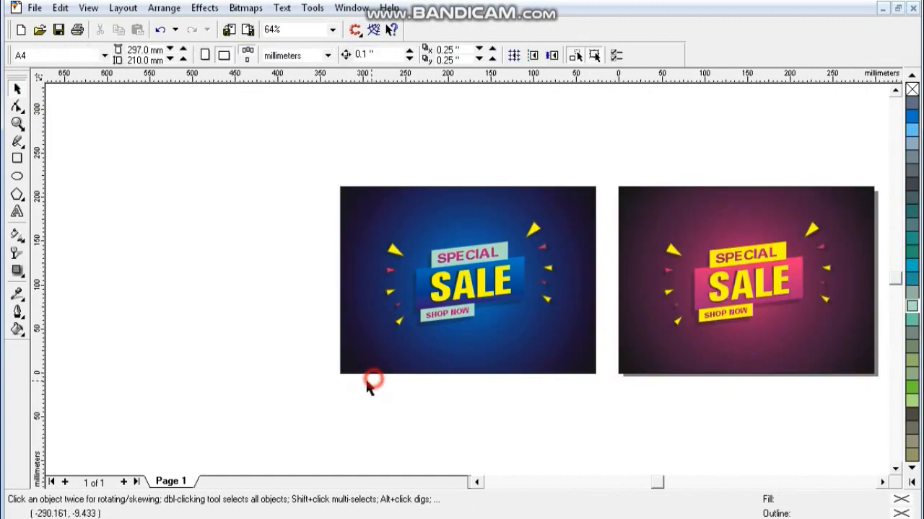
key(ctrl+z)
key(ctrl+z)
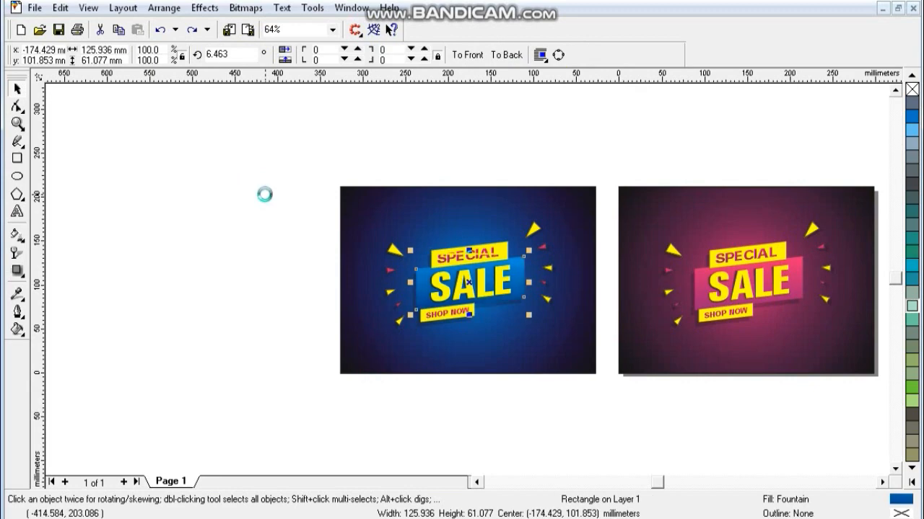
- Zoom to the original pink design and view it in full-screen preview
drag(264, 169, 611, 407)
click(386, 402)
drag(318, 392, 893, 150)
drag(538, 154, 840, 411)
key(shift+F2)
click(851, 408)
key(F9)
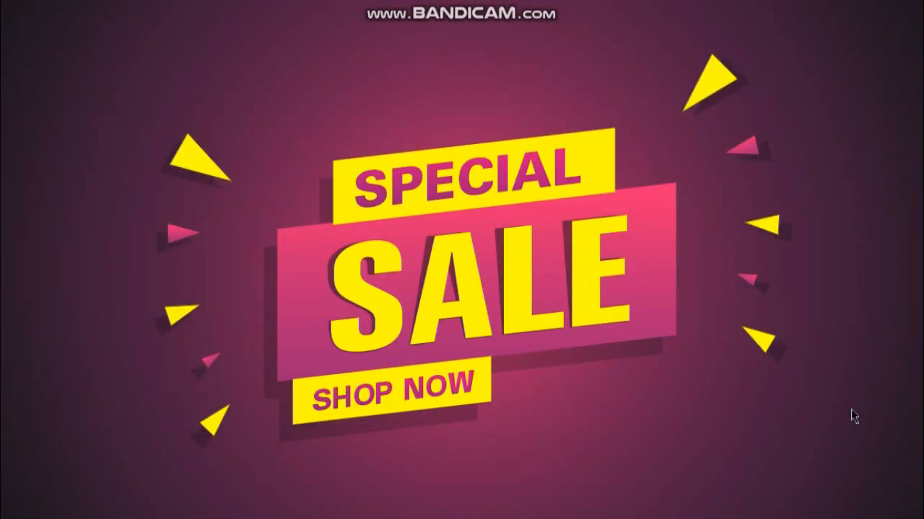